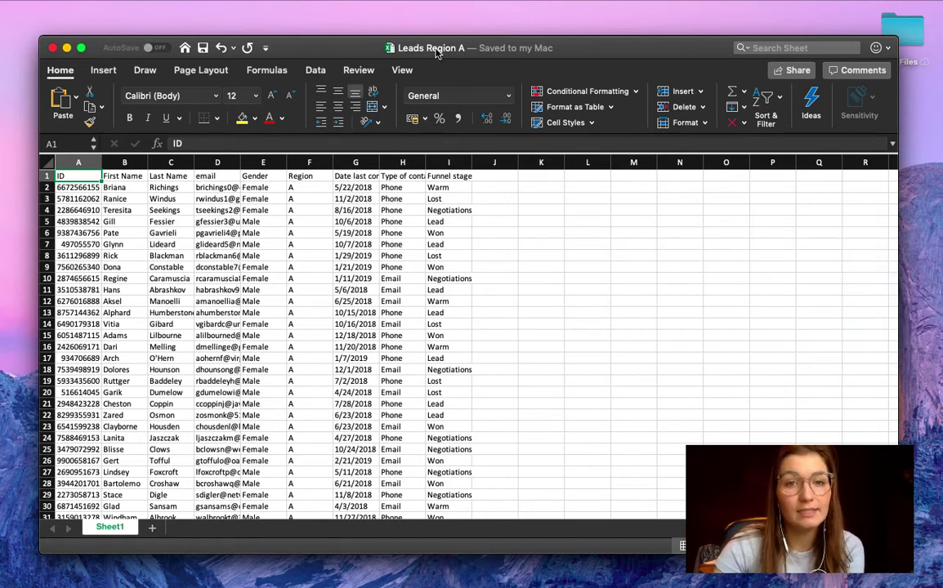
# - Examine the Region column in the Leads Region A and Leads Region C workbooks
pyautogui.click(309, 163)
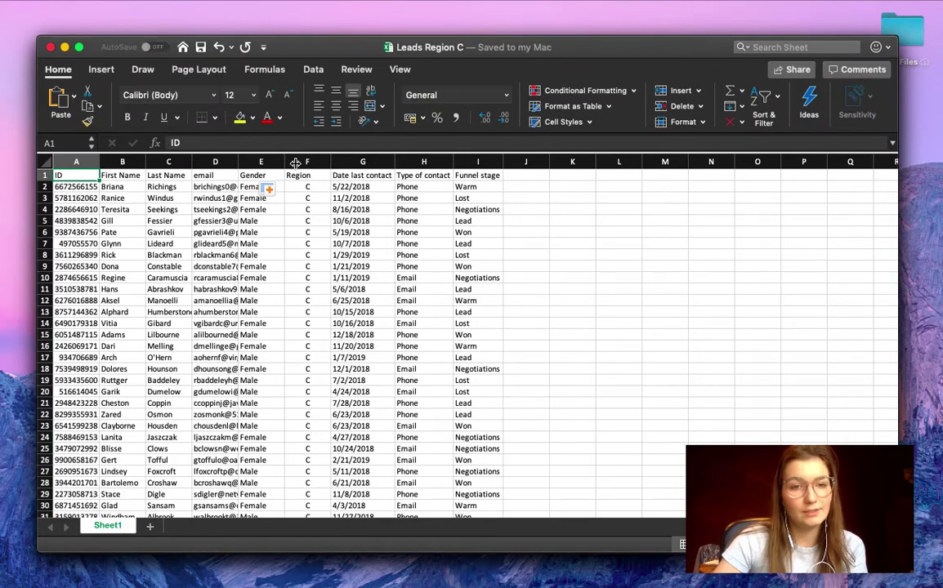
pyautogui.click(307, 161)
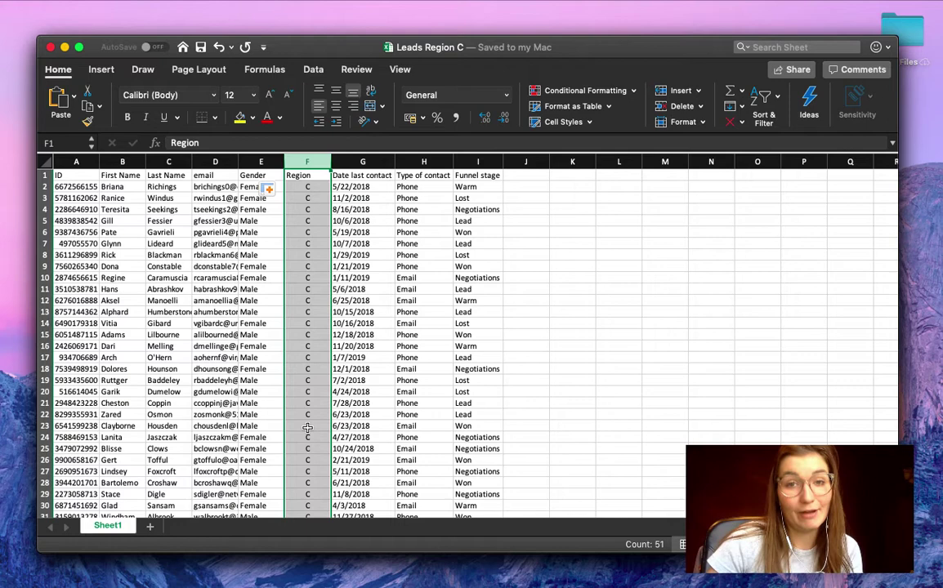
# - Switch to Google Drive and add the Leads Region A, B and C .xlsx entries from the Excel Files folder to My Drive
pyautogui.click(185, 582)
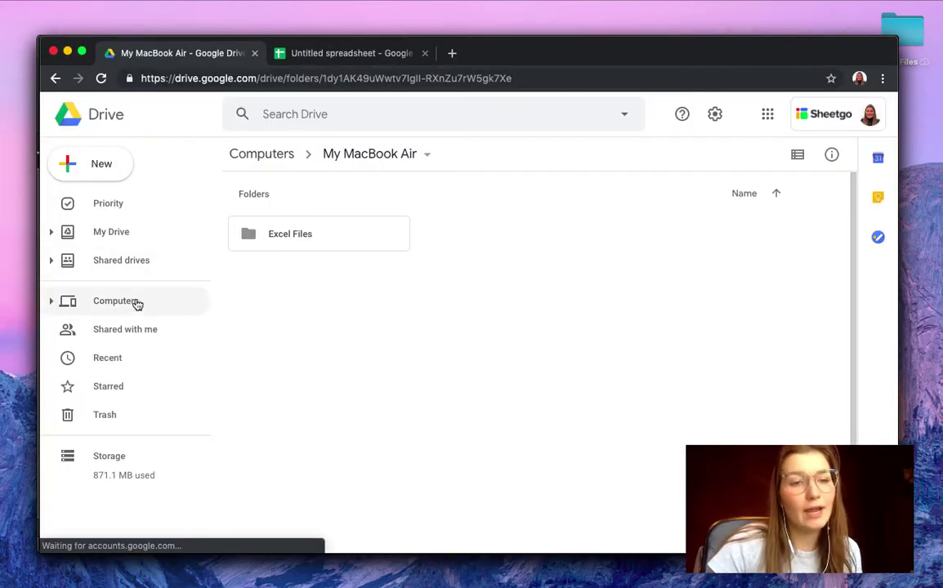
pyautogui.doubleClick(298, 235)
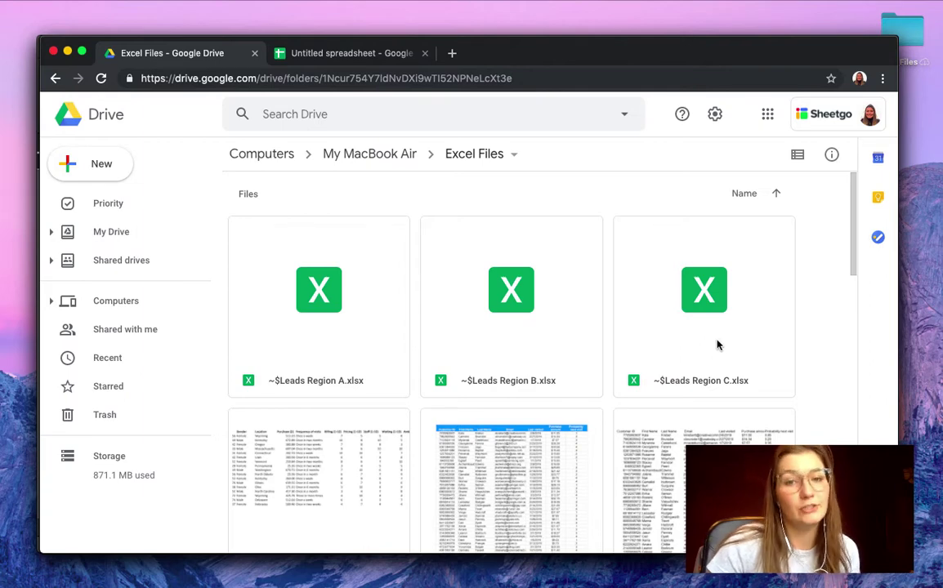
pyautogui.rightClick(299, 390)
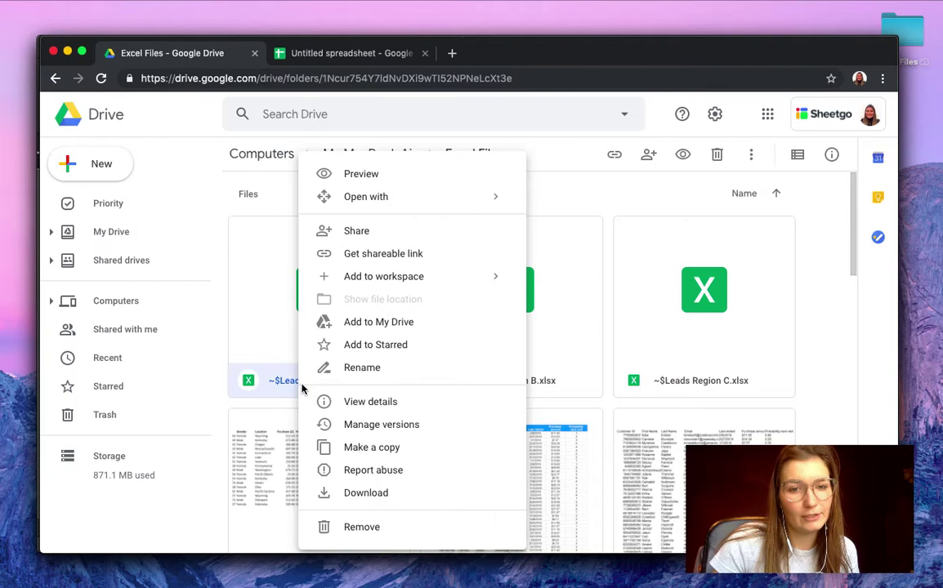
pyautogui.click(390, 325)
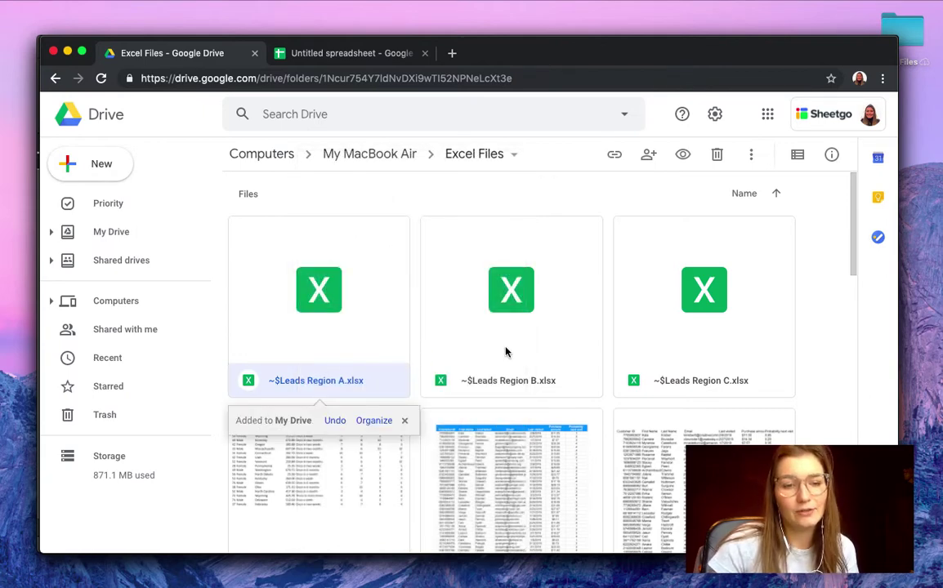
pyautogui.rightClick(505, 351)
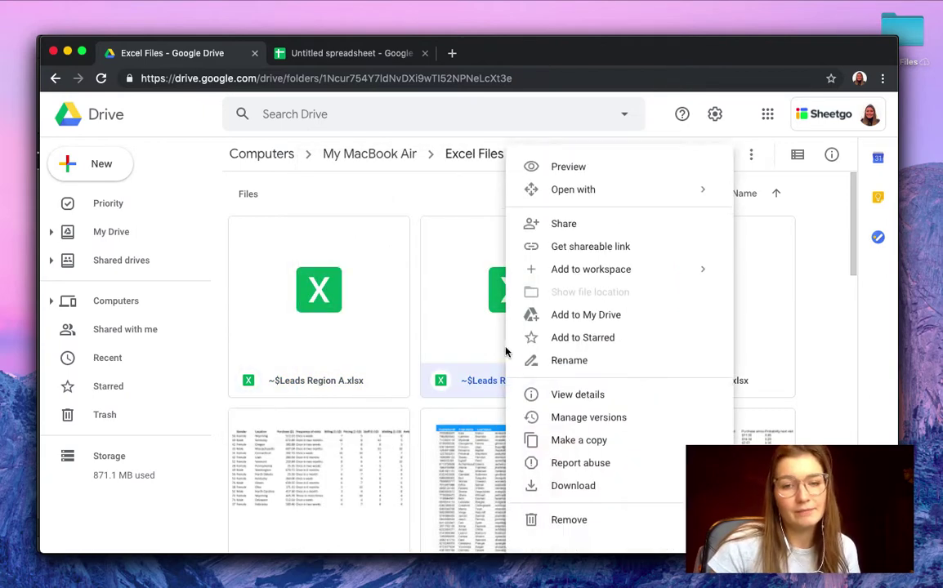
pyautogui.click(587, 325)
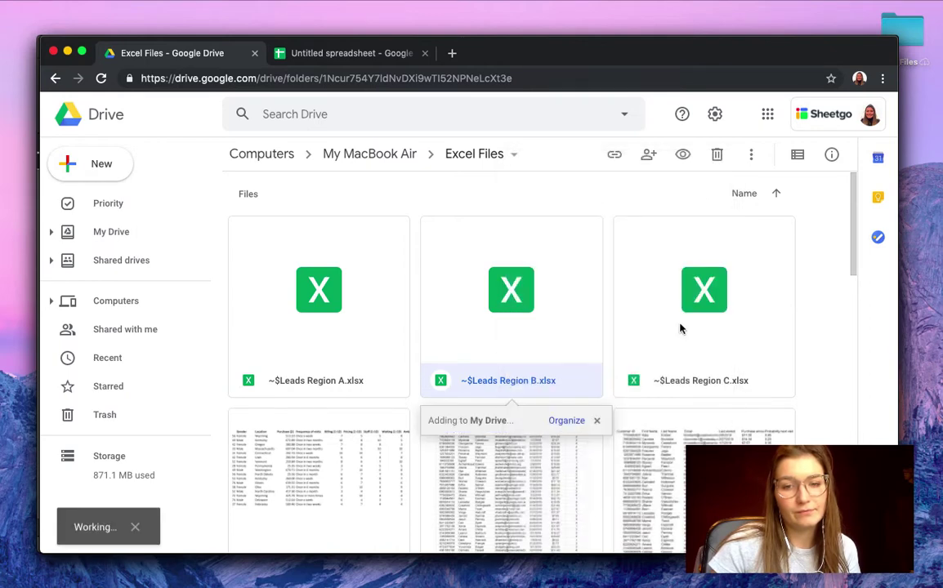
pyautogui.rightClick(679, 329)
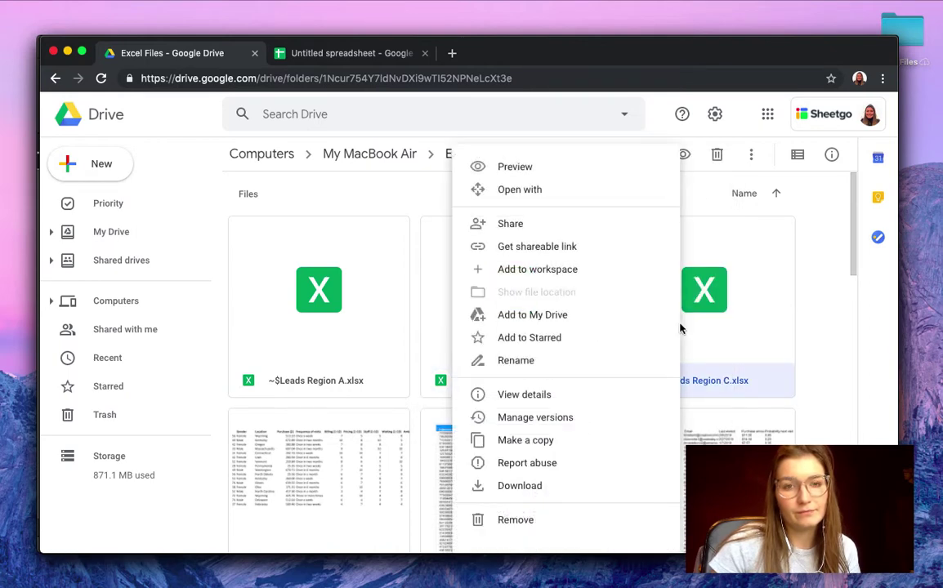
pyautogui.click(600, 327)
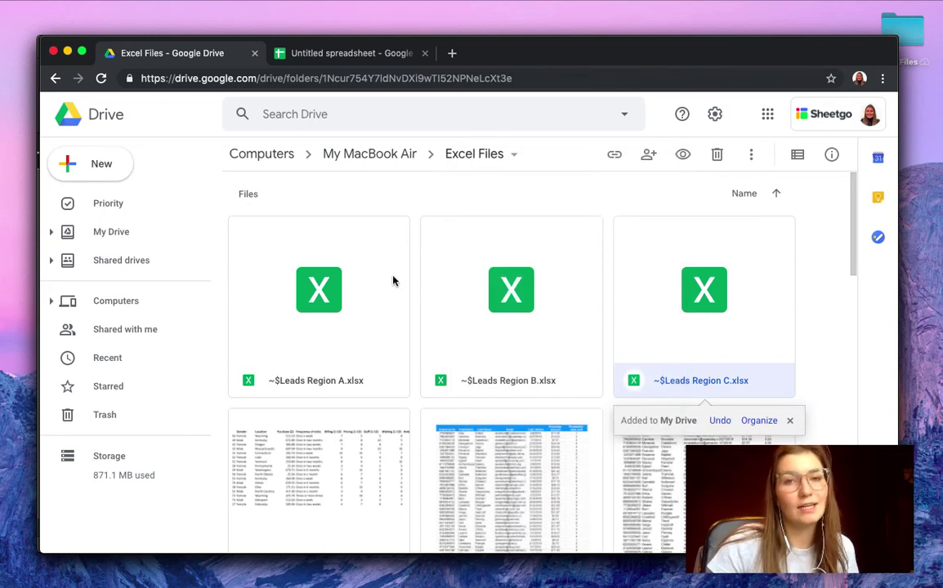
# - Rename the untitled Google Sheets spreadsheet as "Sales leads"
pyautogui.click(346, 63)
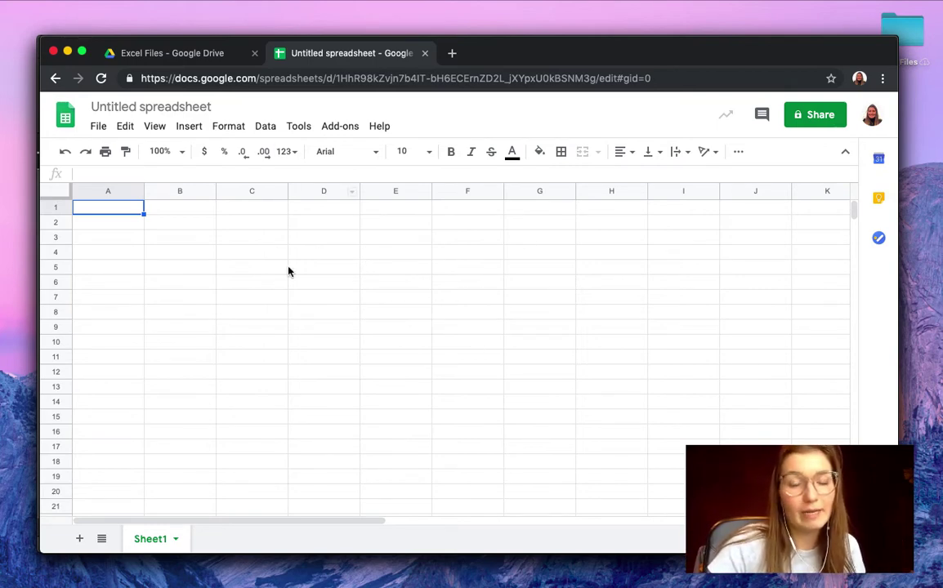
pyautogui.click(170, 107)
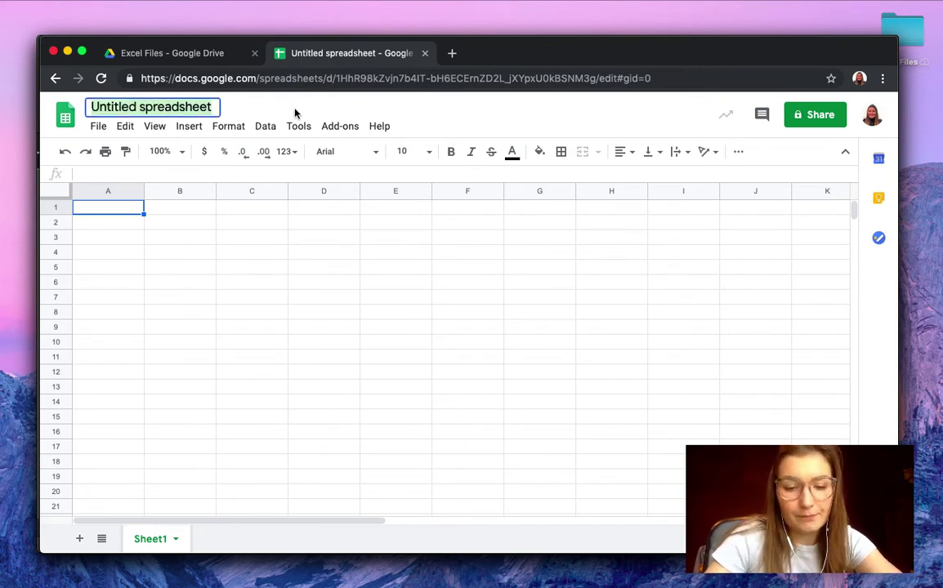
pyautogui.write('Sales leads')
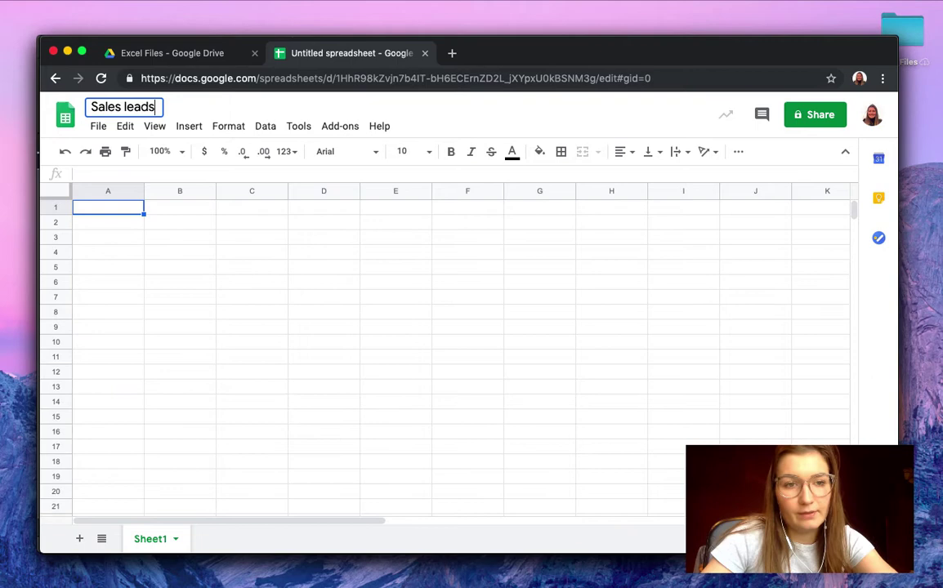
pyautogui.press('Return')
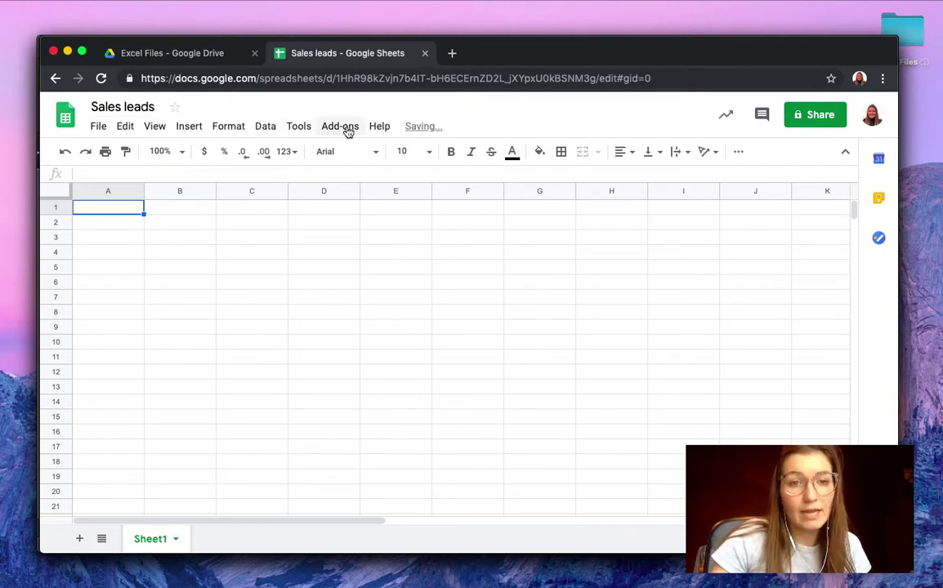
# - Launch the Sheetgo add-on for the Sales leads spreadsheet and begin a new file connection
pyautogui.click(342, 128)
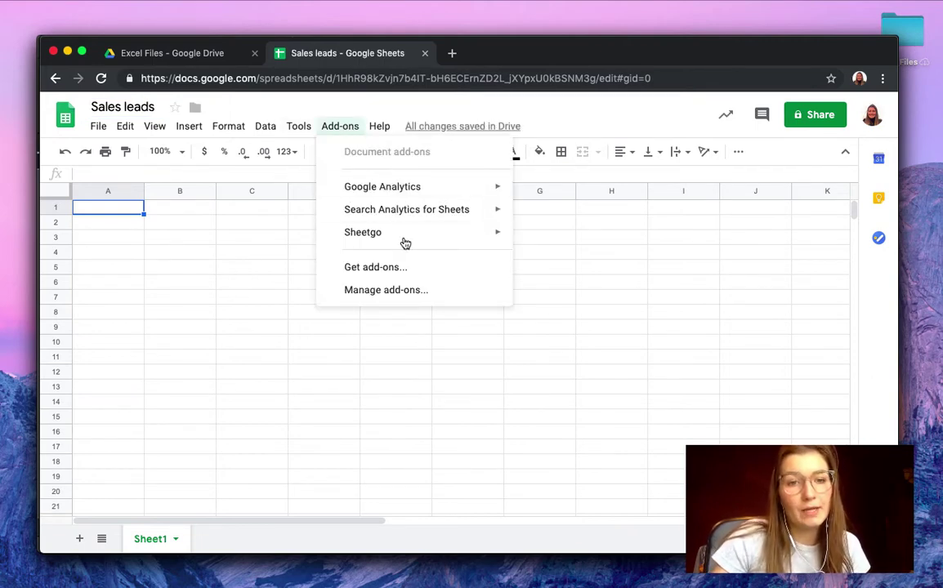
pyautogui.moveTo(503, 237)
pyautogui.click(540, 239)
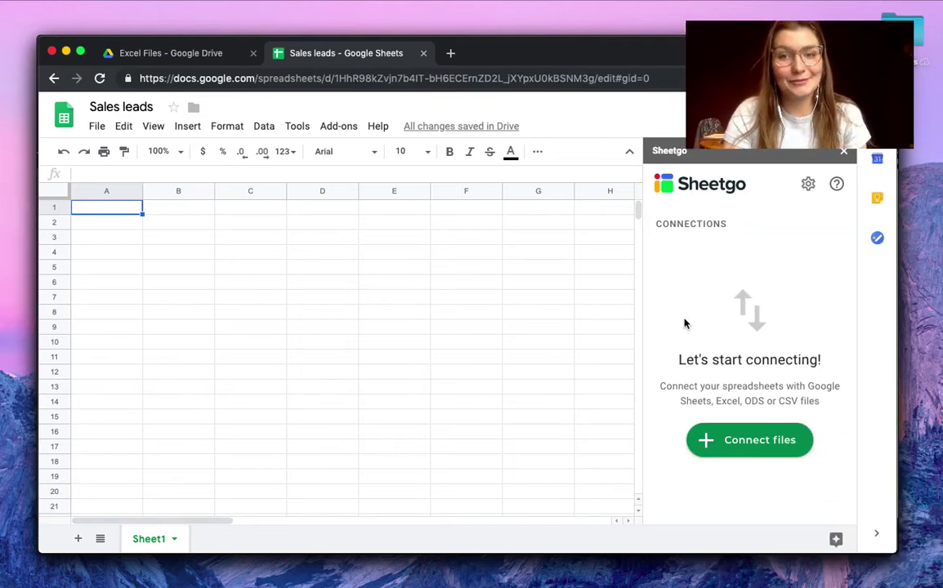
pyautogui.click(756, 455)
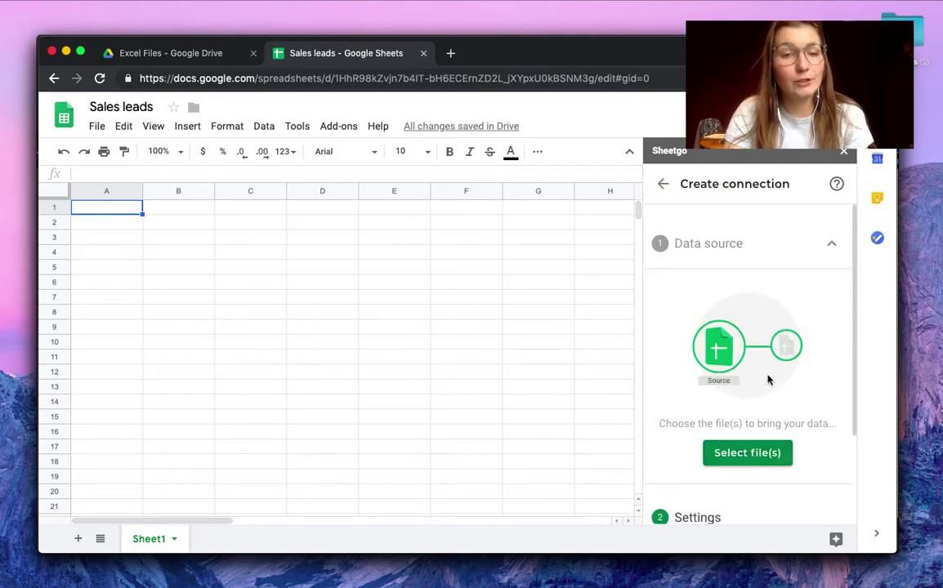
# - Choose Leads_Region_A.xlsx from My Drive as the first data source of the connection
pyautogui.click(747, 452)
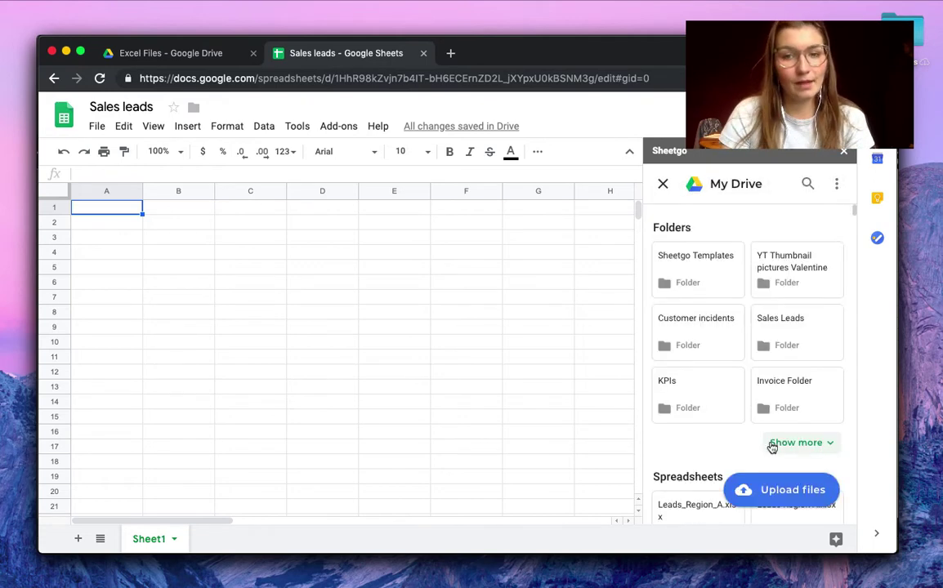
pyautogui.scroll(-3, 757, 391)
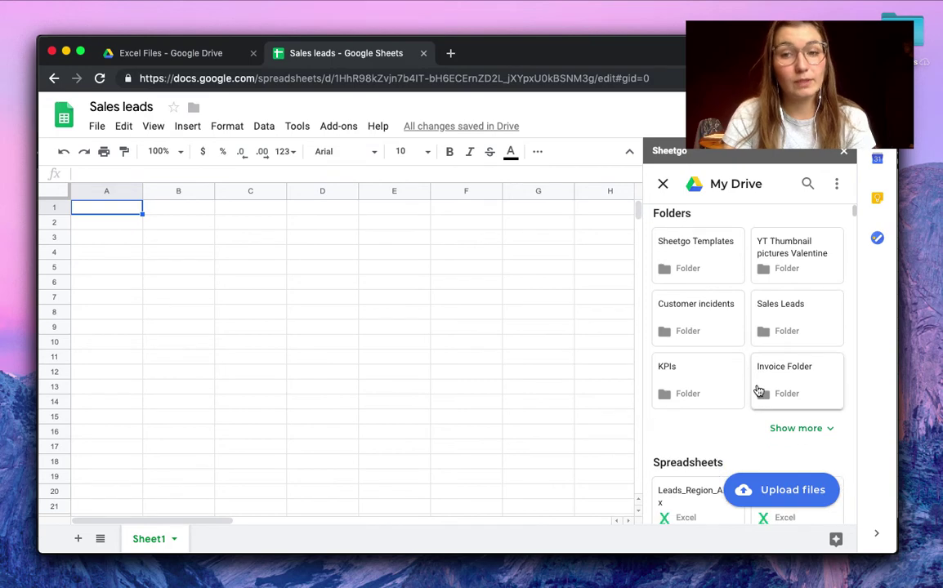
pyautogui.scroll(-3, 734, 361)
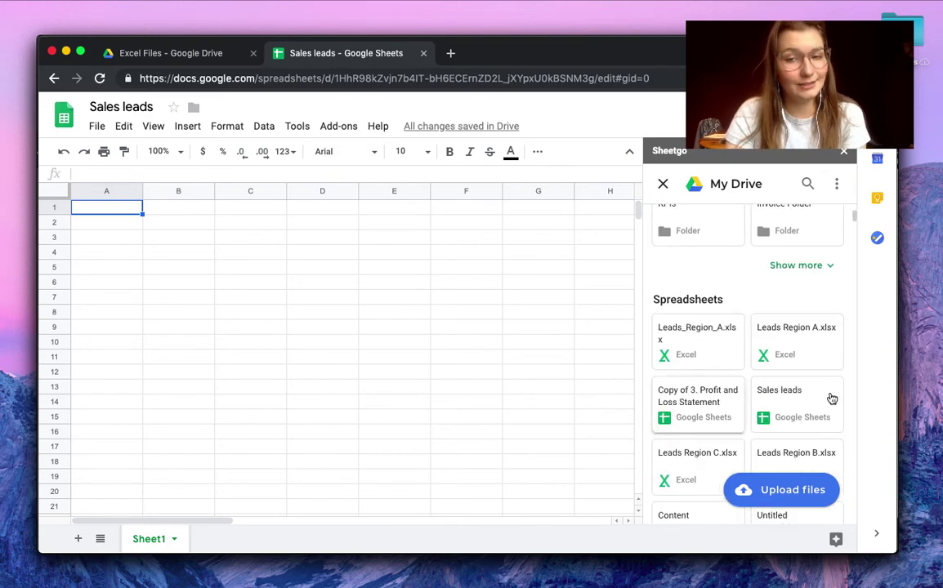
pyautogui.scroll(-3, 825, 403)
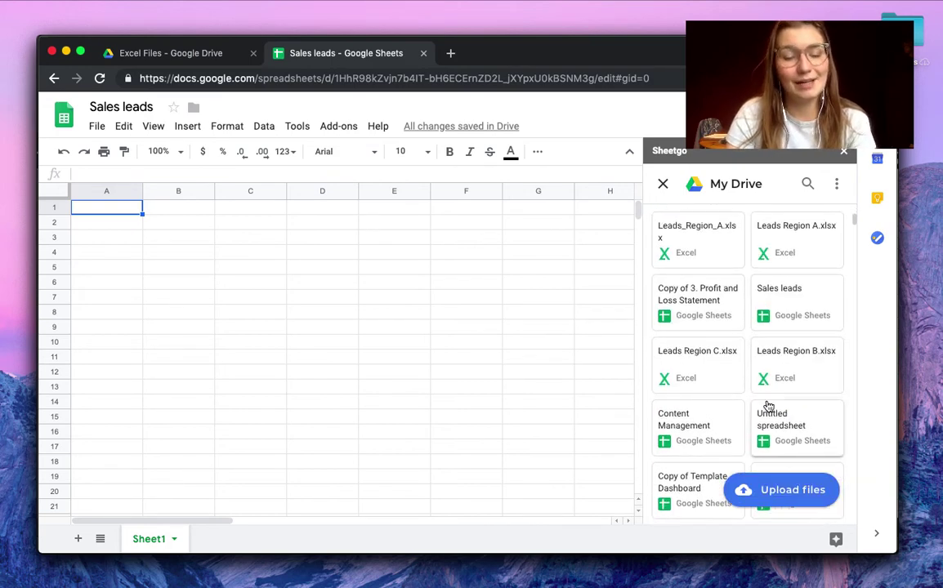
pyautogui.click(701, 274)
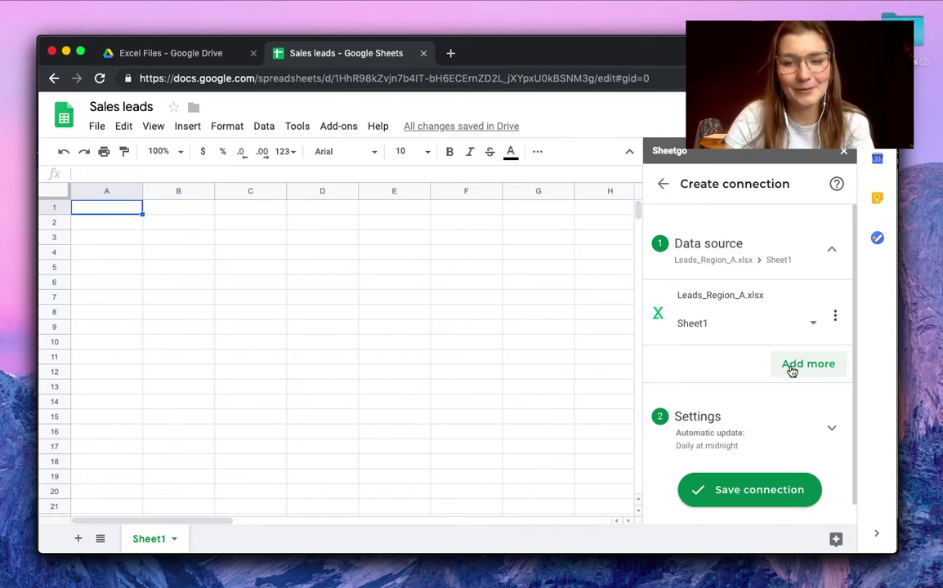
# - Add Leads Region B.xlsx and Leads Region C.xlsx from My Drive as further data sources of the connection
pyautogui.click(791, 365)
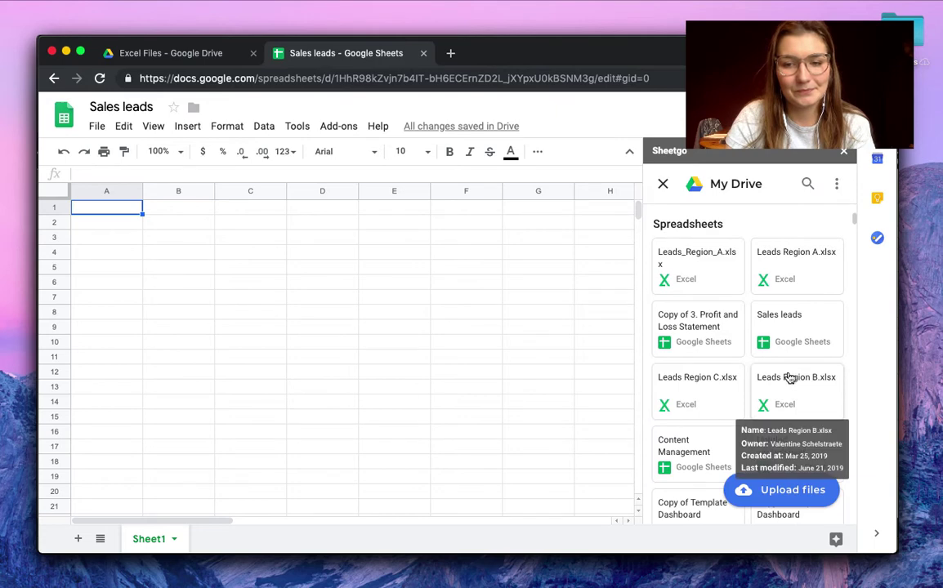
pyautogui.scroll(-3, 789, 377)
pyautogui.scroll(2, 789, 377)
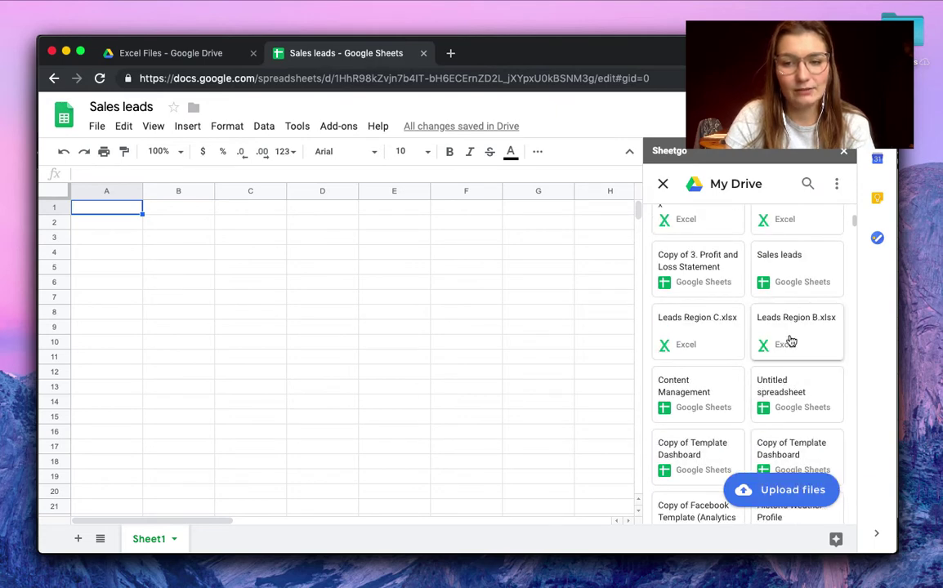
pyautogui.click(790, 342)
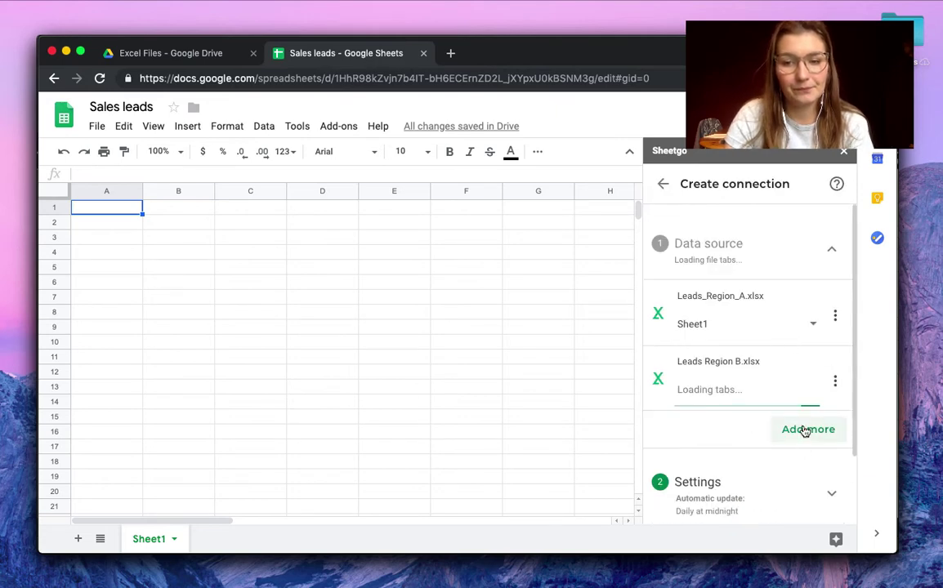
pyautogui.click(805, 430)
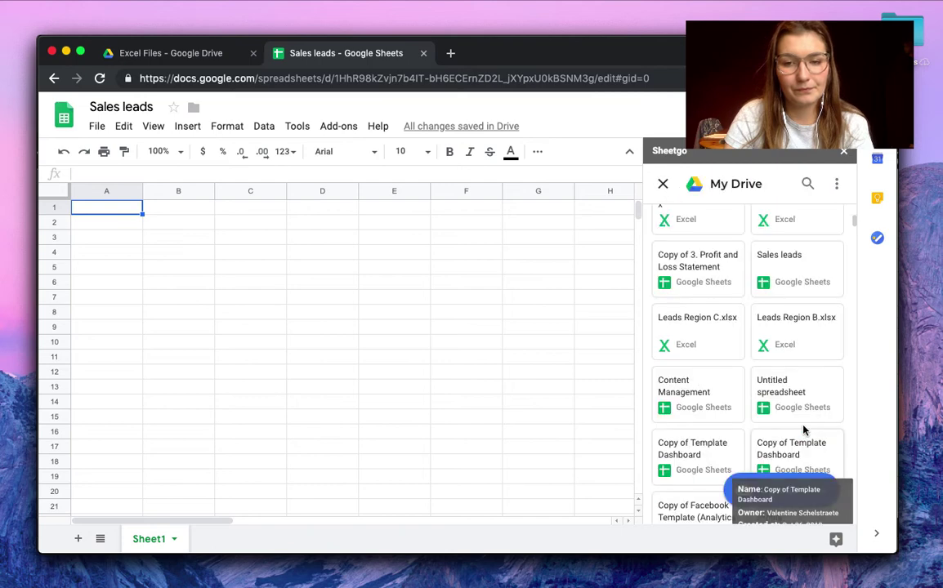
pyautogui.click(680, 332)
# - Check the three regional source files and save the connection
pyautogui.scroll(-3, 749, 327)
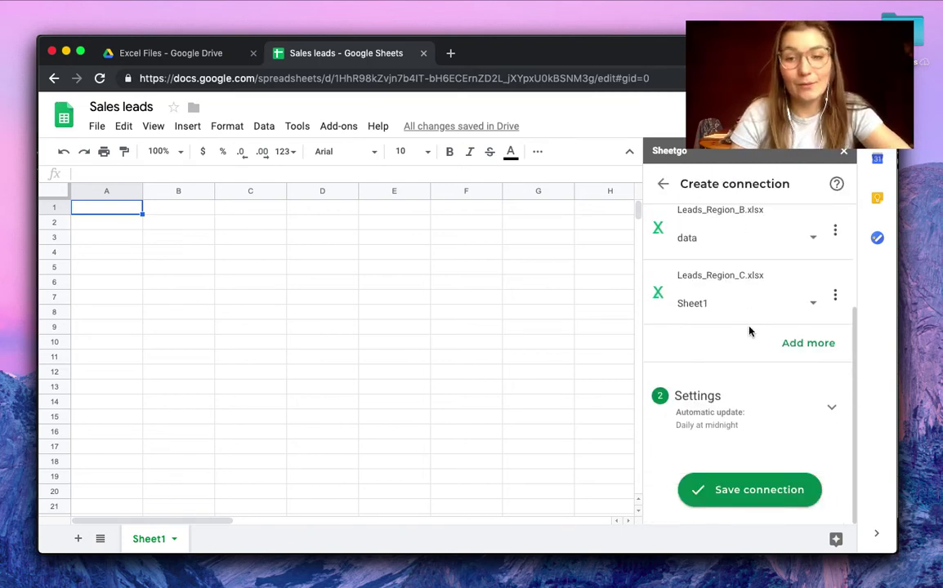
pyautogui.scroll(3, 749, 331)
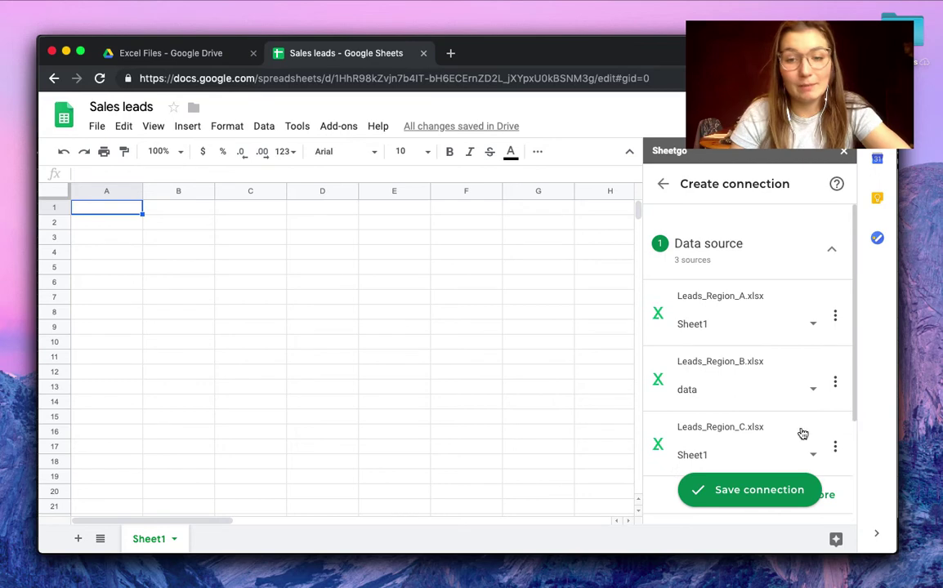
pyautogui.click(769, 495)
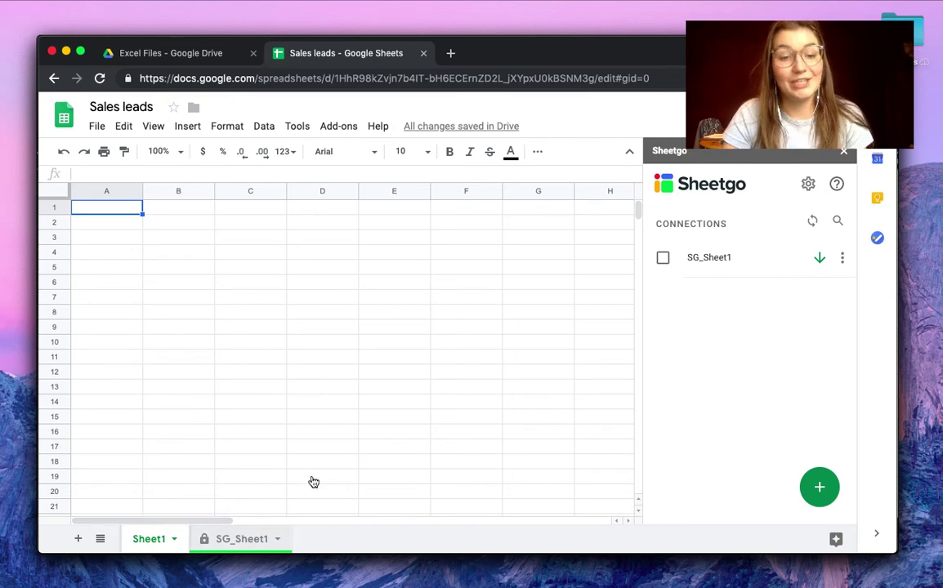
# - Open the SG_Sheet1 sheet and examine its Region column for the rows merged from the regional files
pyautogui.click(237, 541)
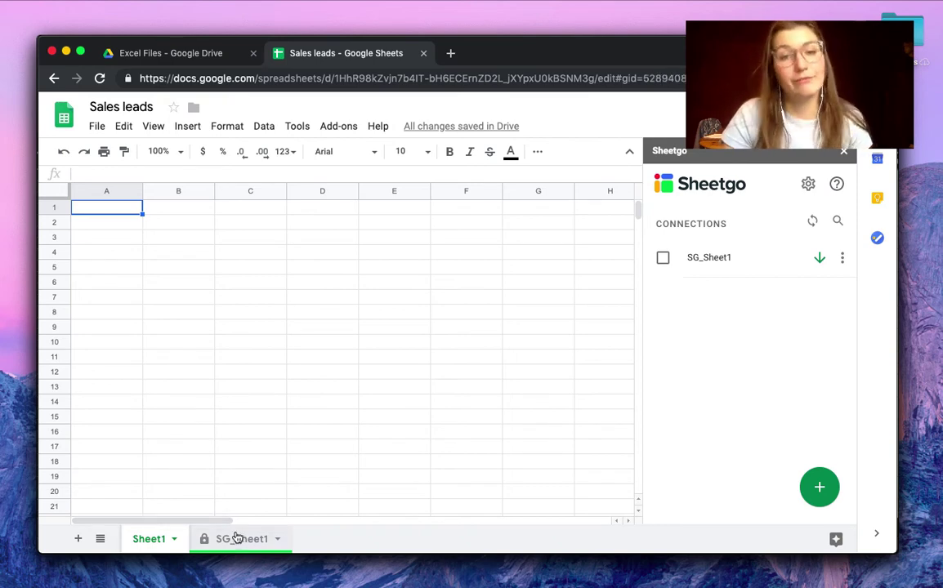
pyautogui.click(447, 205)
pyautogui.click(448, 192)
pyautogui.scroll(-10, 449, 206)
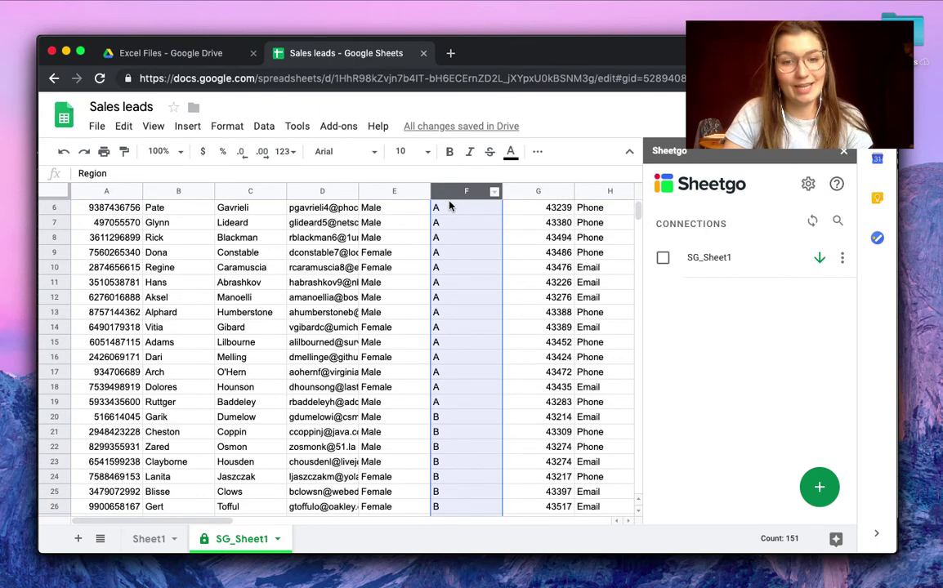
pyautogui.click(466, 312)
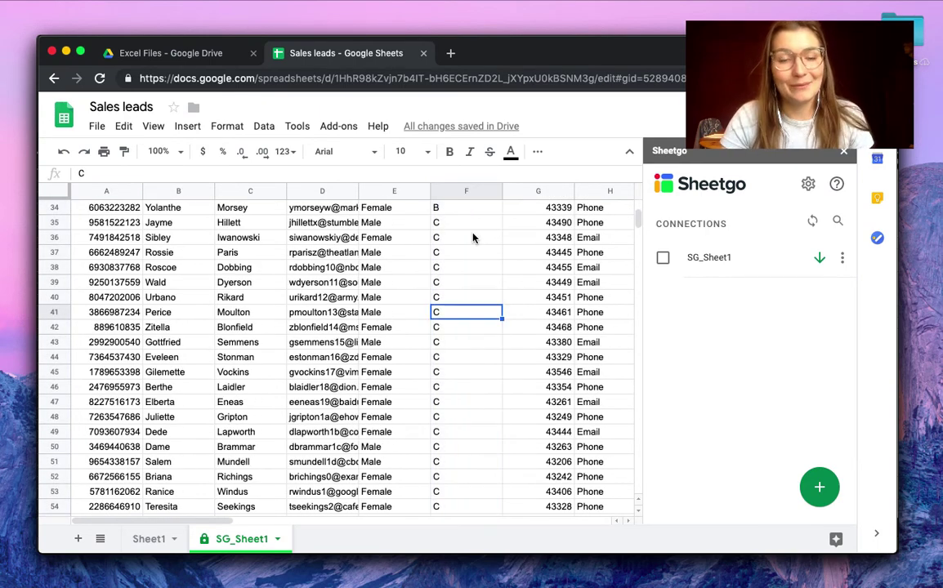